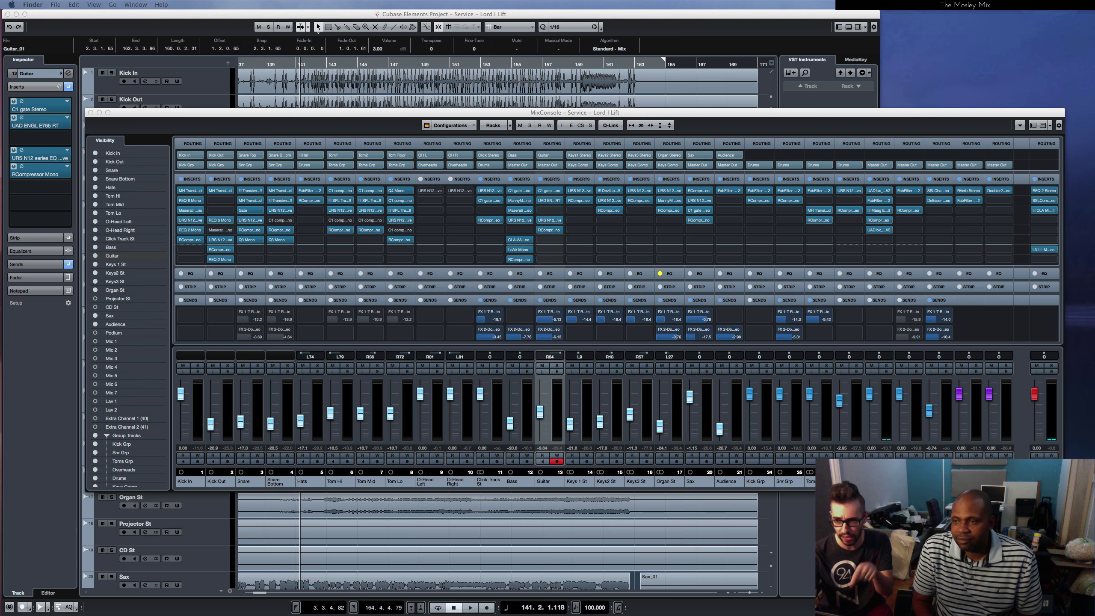
# - Play the KBT 8-5-2017.MOV band scene from 1:35 in QuickTime, pausing around 1:39
pyautogui.press('super+Tab')
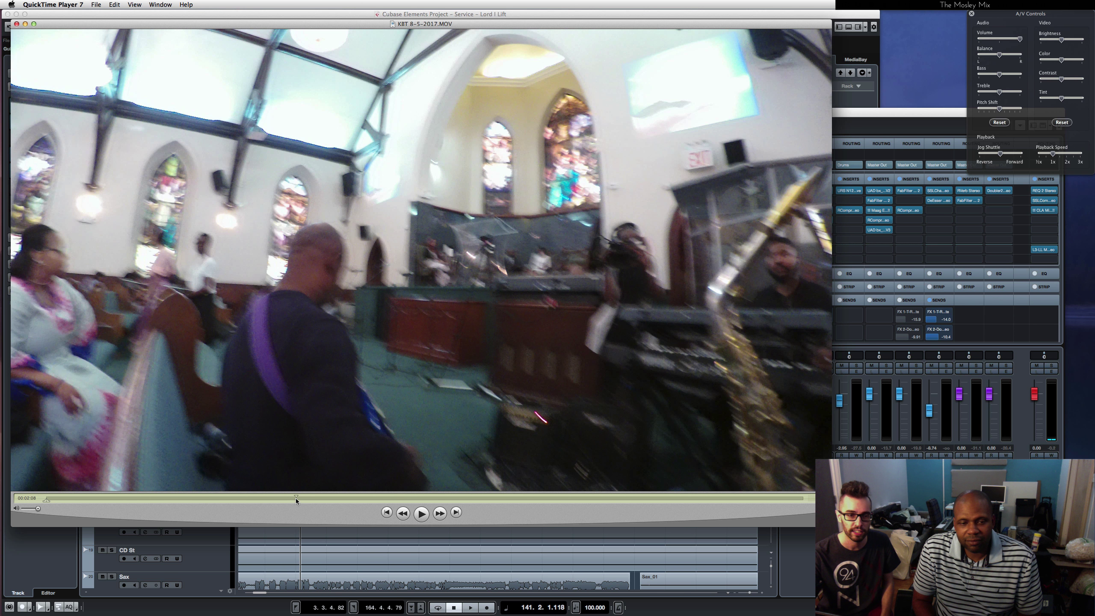
pyautogui.click(296, 498)
pyautogui.click(229, 497)
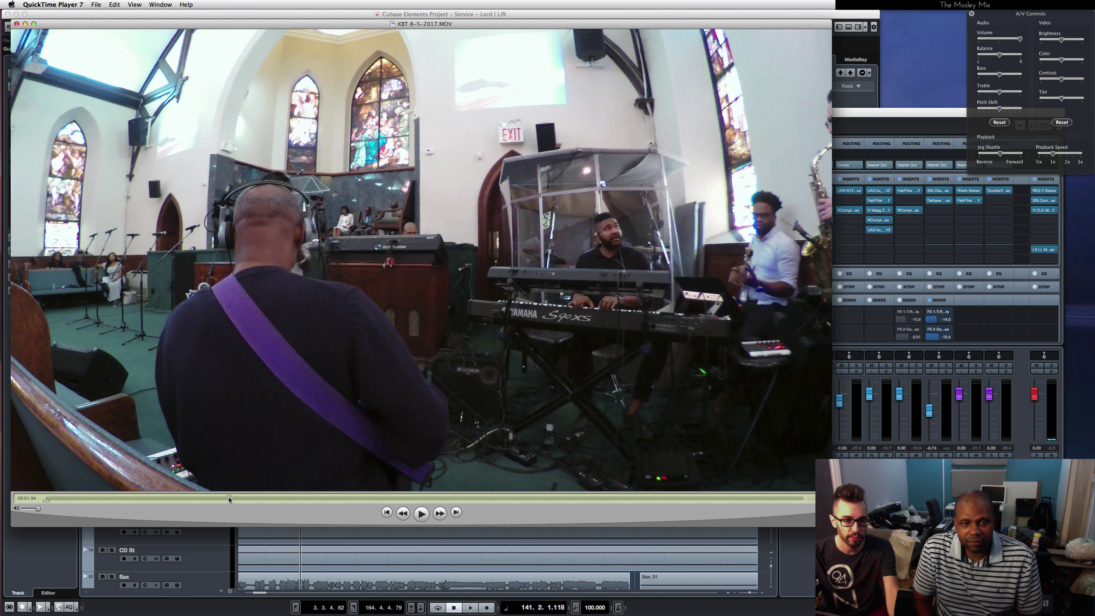
pyautogui.press('space')
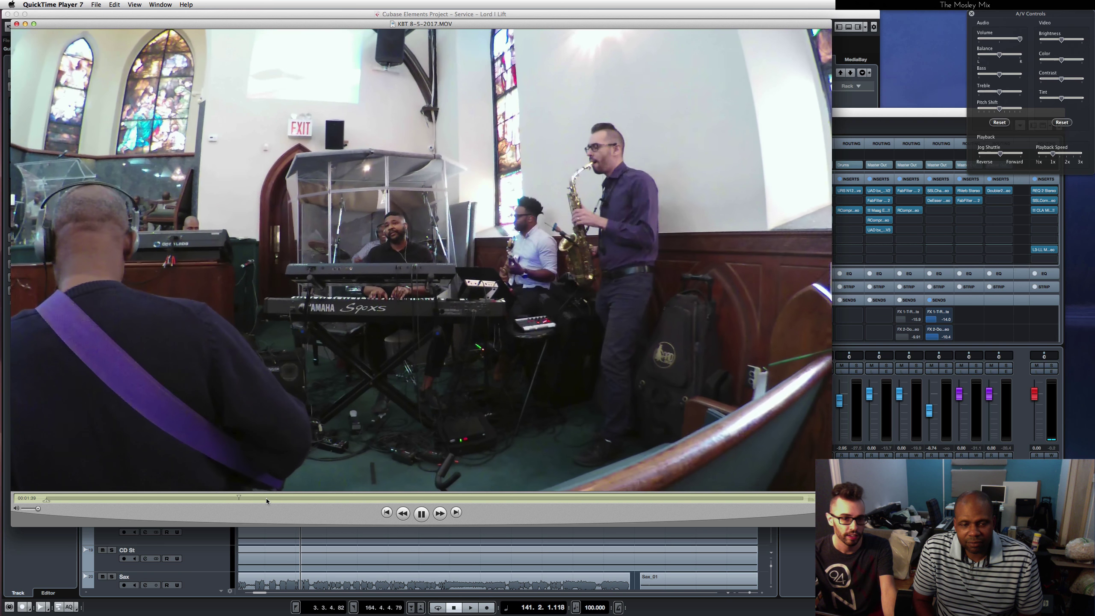
pyautogui.press('space')
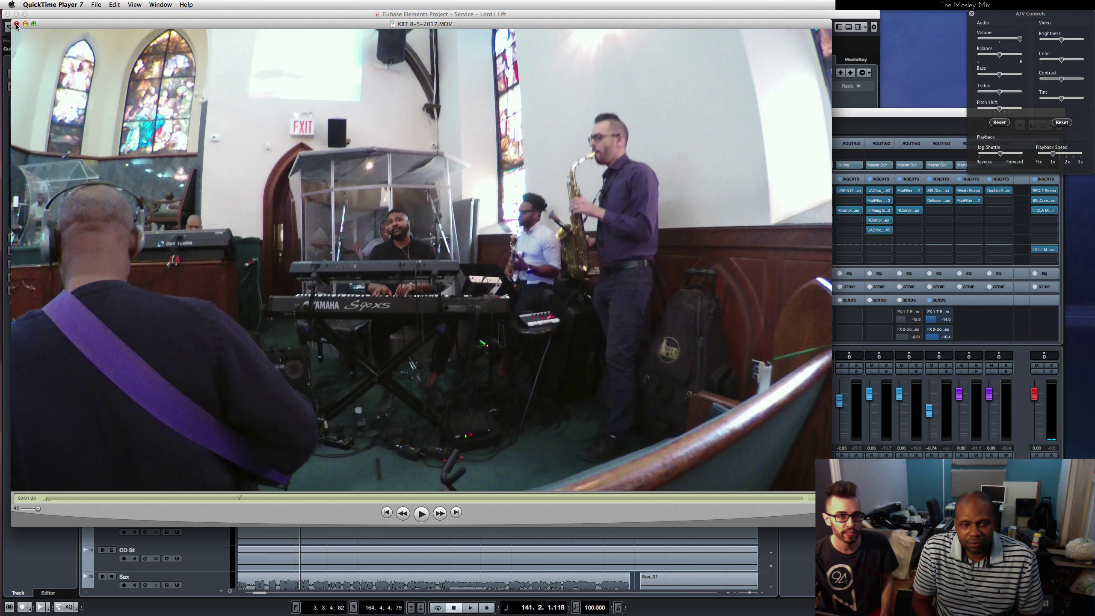
# - Close the church video, return to Cubase, and bypass inserts on Kick In, Kick Out, Snare and Hats
pyautogui.click(16, 24)
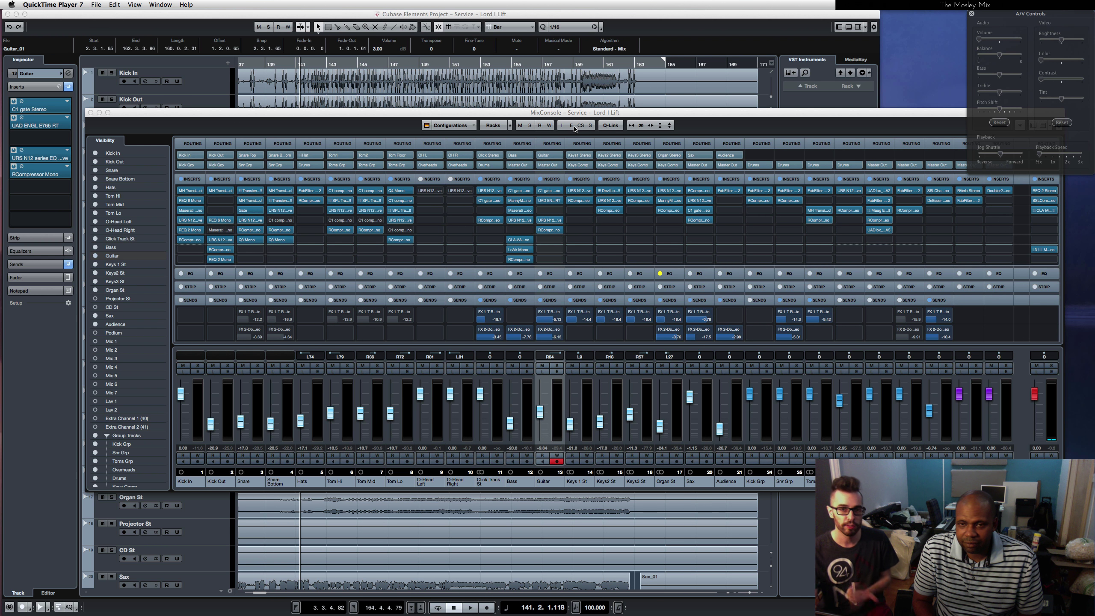
pyautogui.click(463, 113)
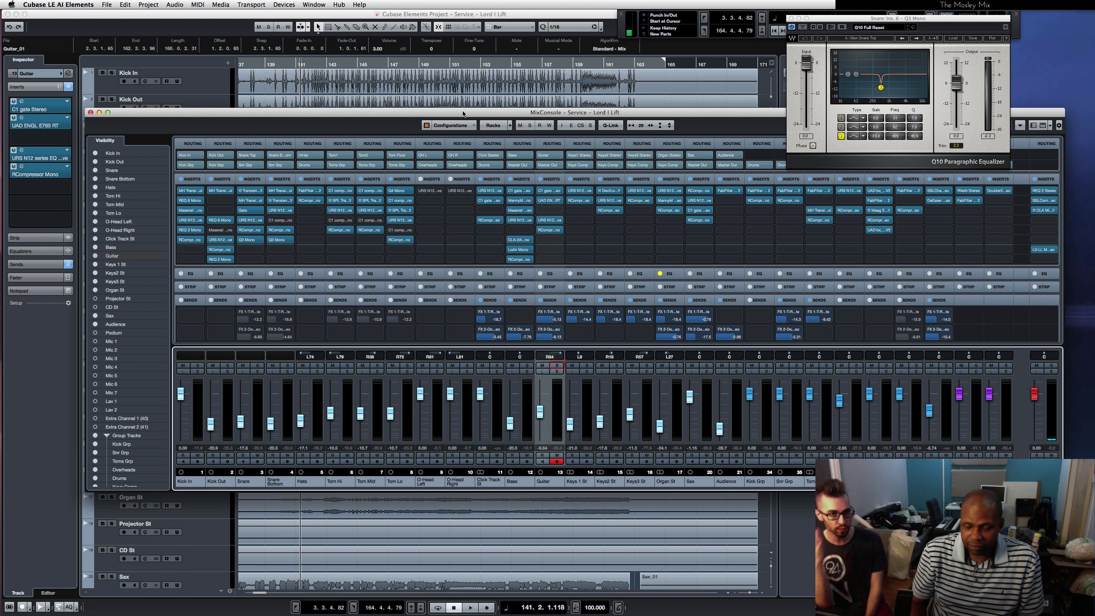
pyautogui.moveTo(469, 190)
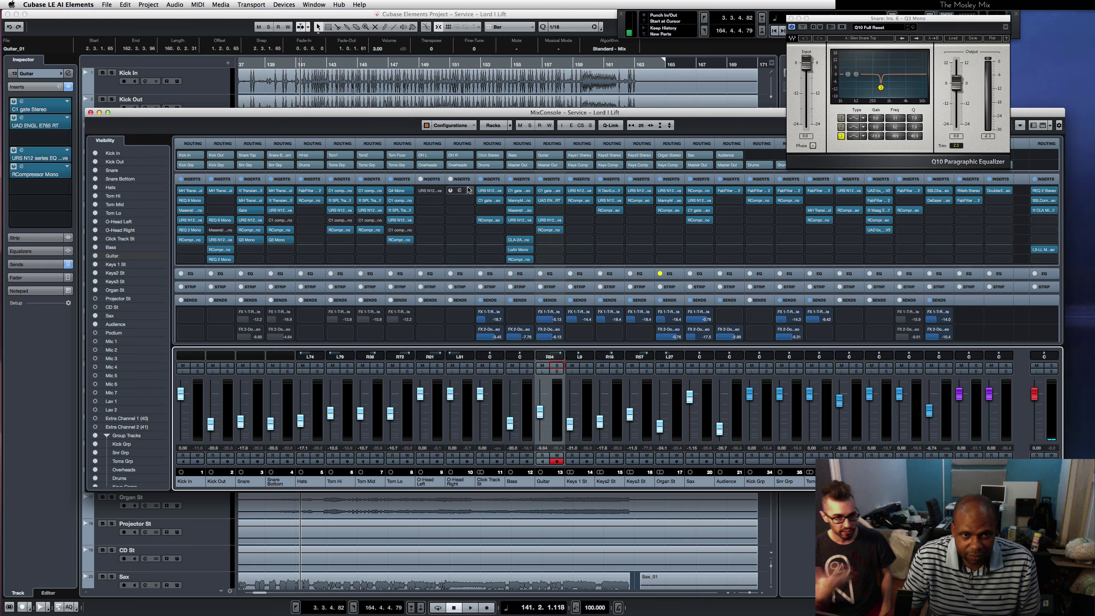
pyautogui.moveTo(197, 188)
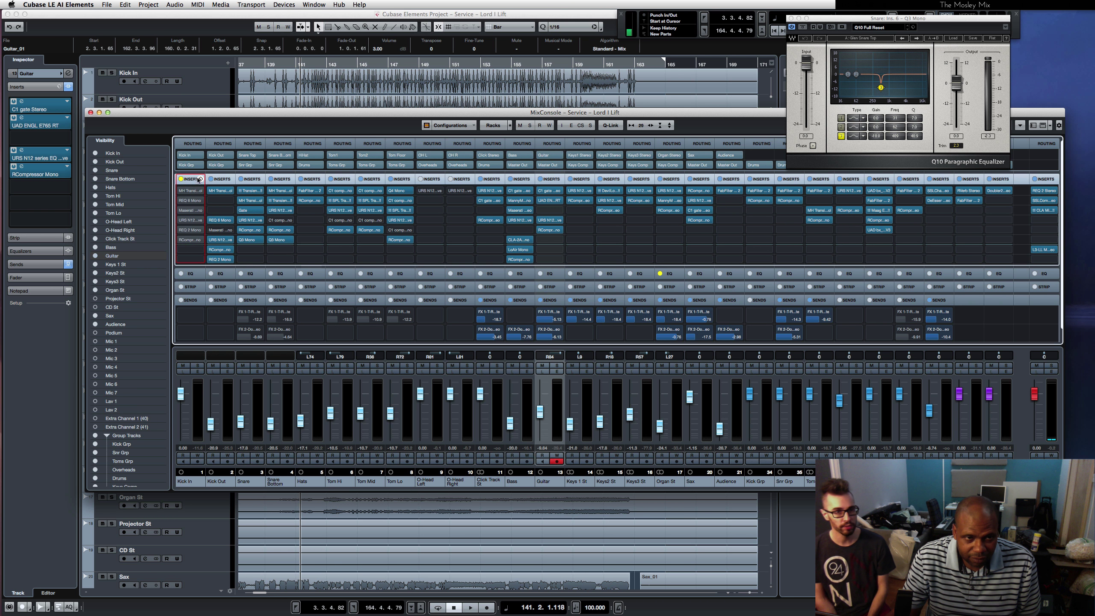
pyautogui.click(181, 179)
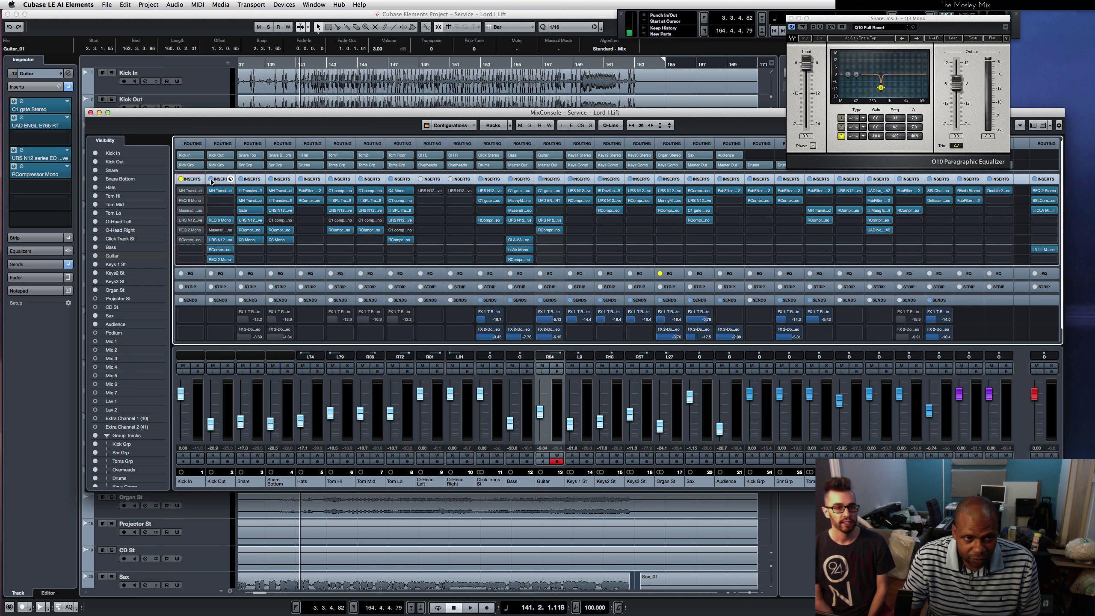
pyautogui.click(211, 179)
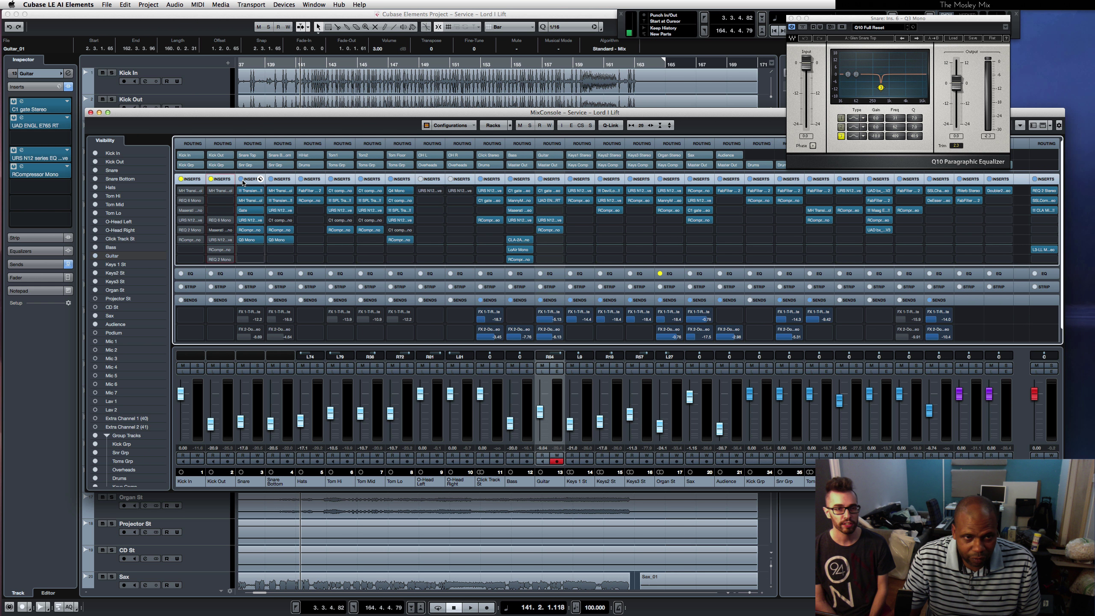
pyautogui.click(240, 179)
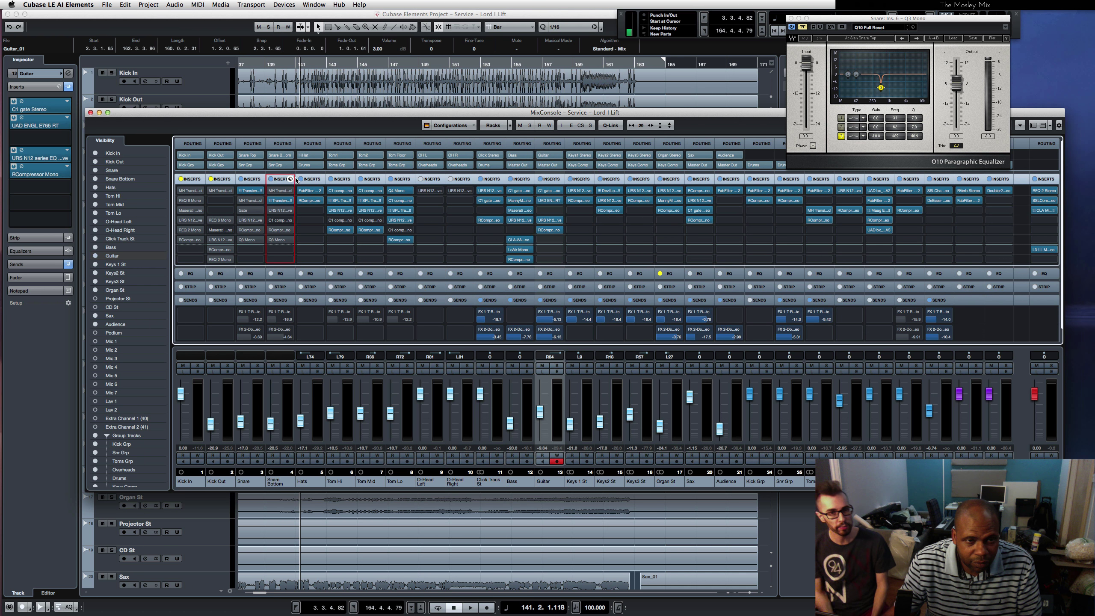
pyautogui.click(300, 179)
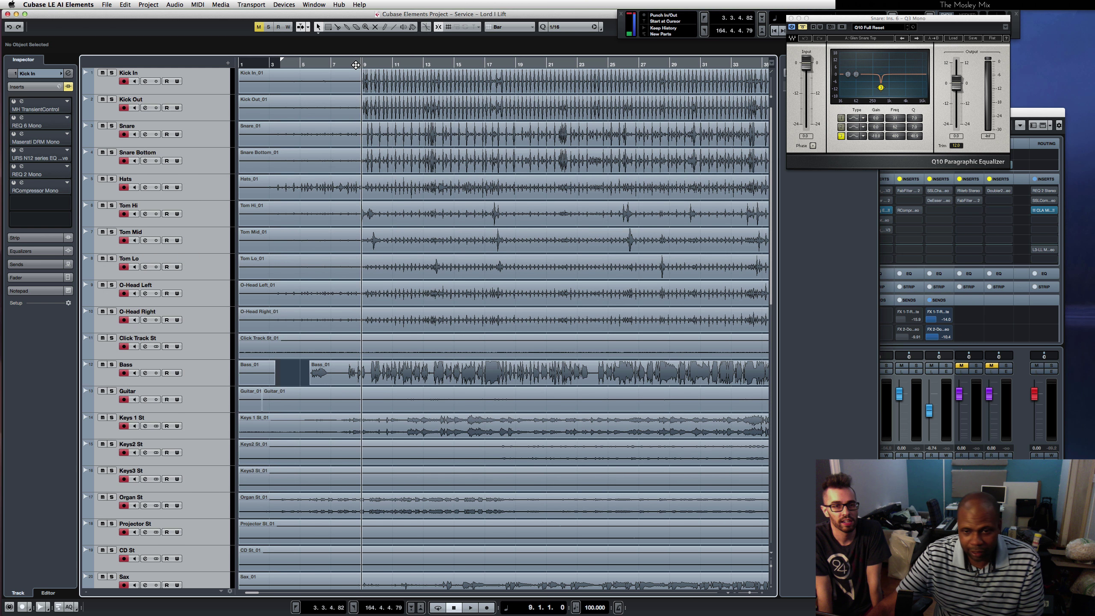
# - Play the mix from bar 9 with the MixConsole shown, soloing Kick In briefly, then unsoloing it
pyautogui.click(355, 64)
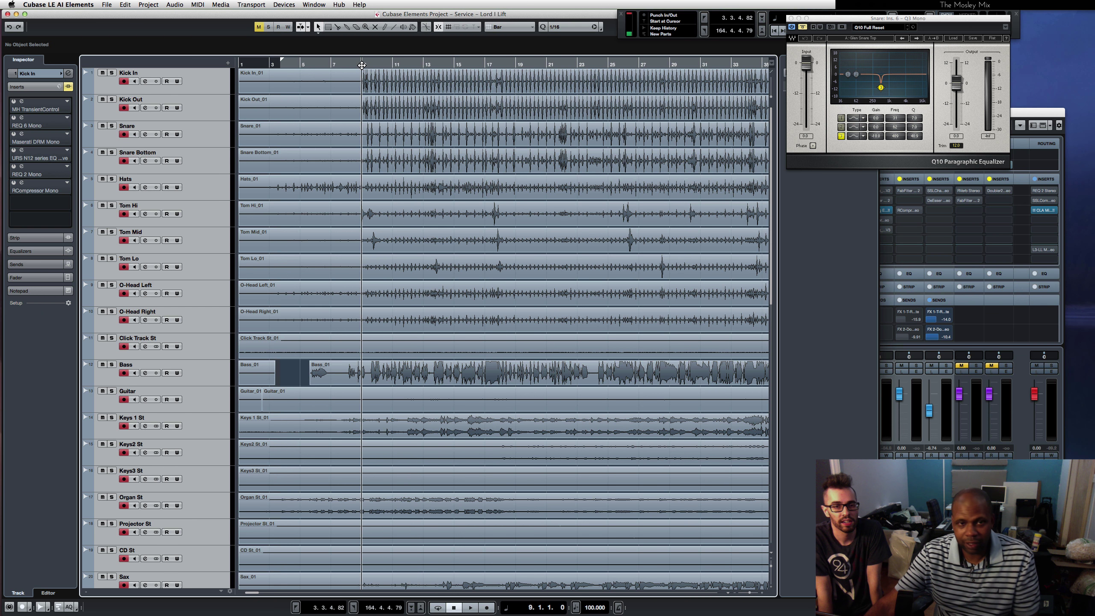
pyautogui.press('F3')
pyautogui.press('F3')
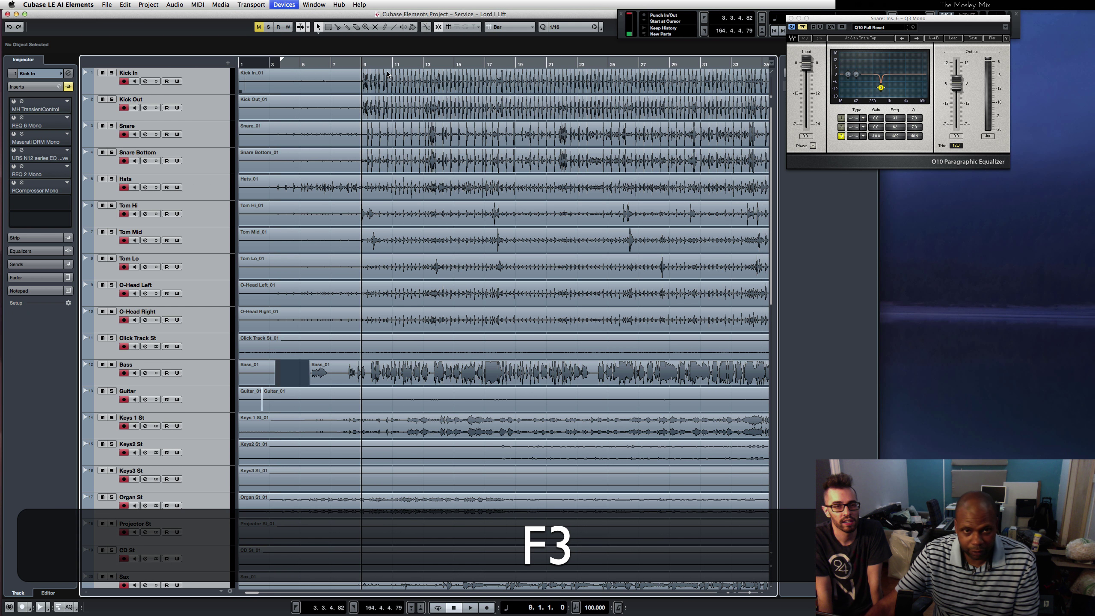
pyautogui.press('space')
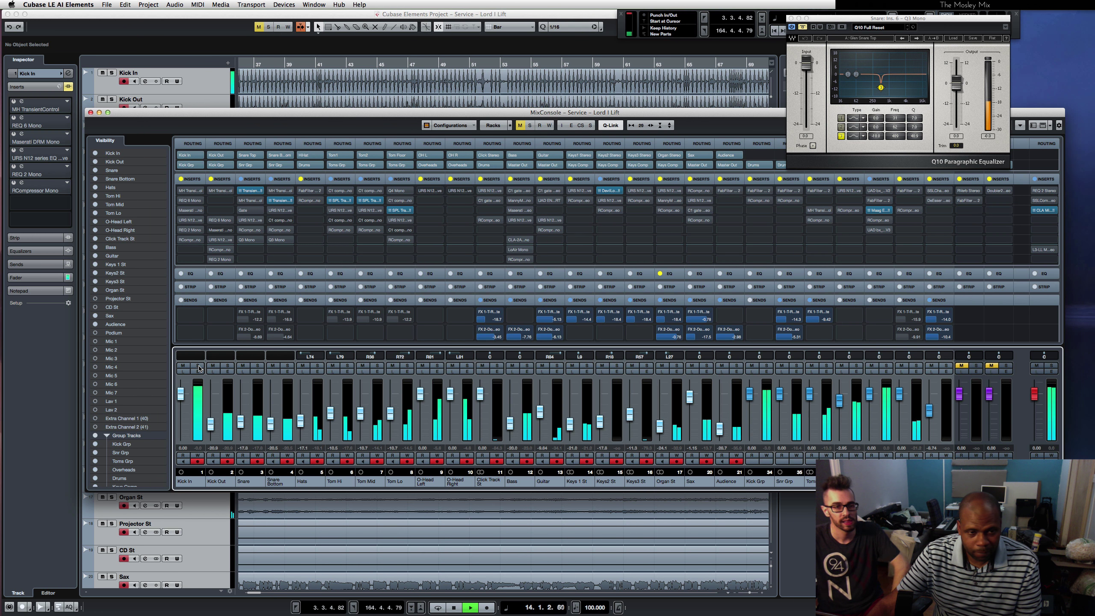
pyautogui.click(199, 366)
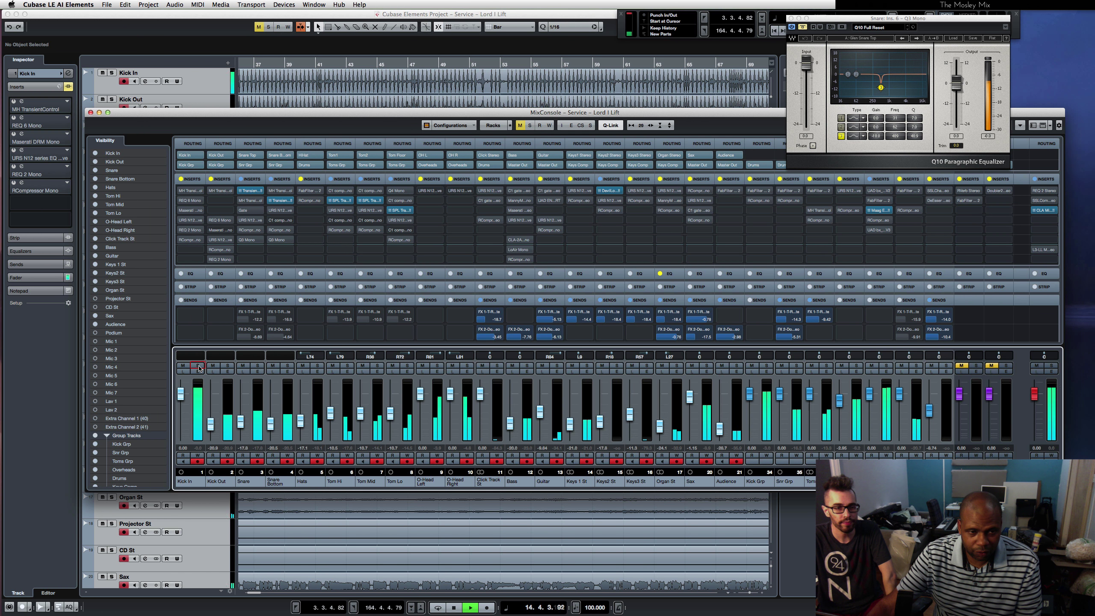
pyautogui.click(199, 367)
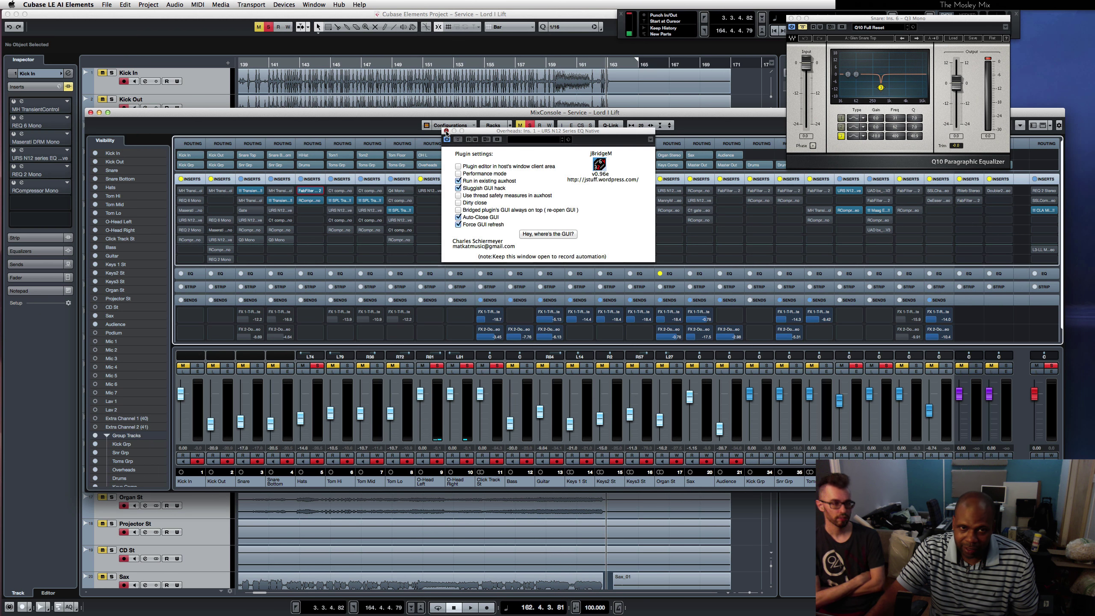
# - Close the jBridge plugin settings window covering the MixConsole
pyautogui.click(446, 131)
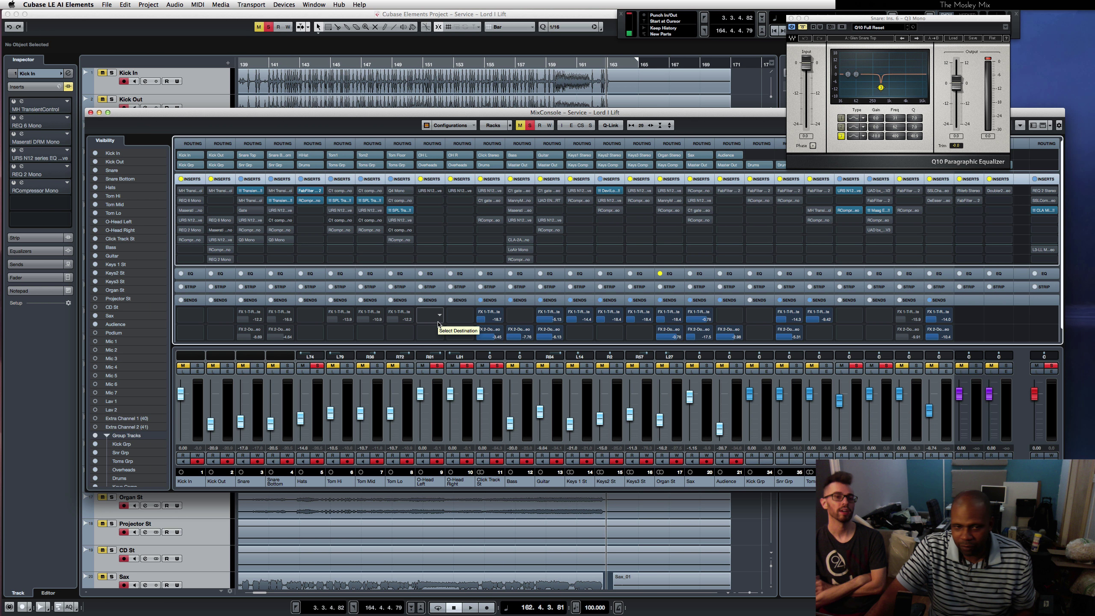
pyautogui.click(429, 320)
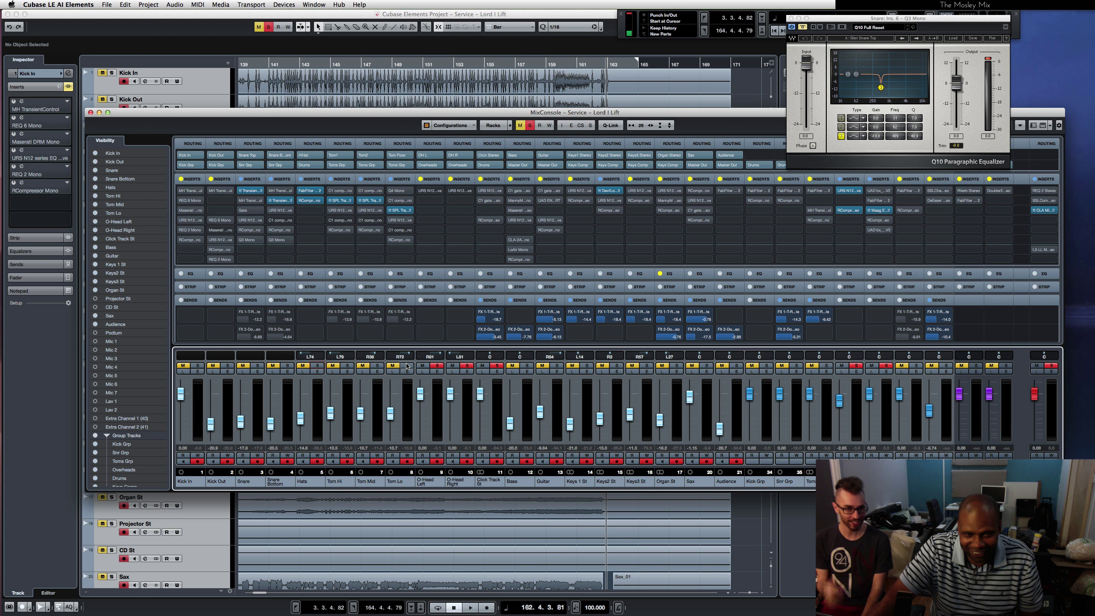
# - Unsolo O-Head Right and Click Track St, solo Kick In, and rewind to around bar 83
pyautogui.click(466, 366)
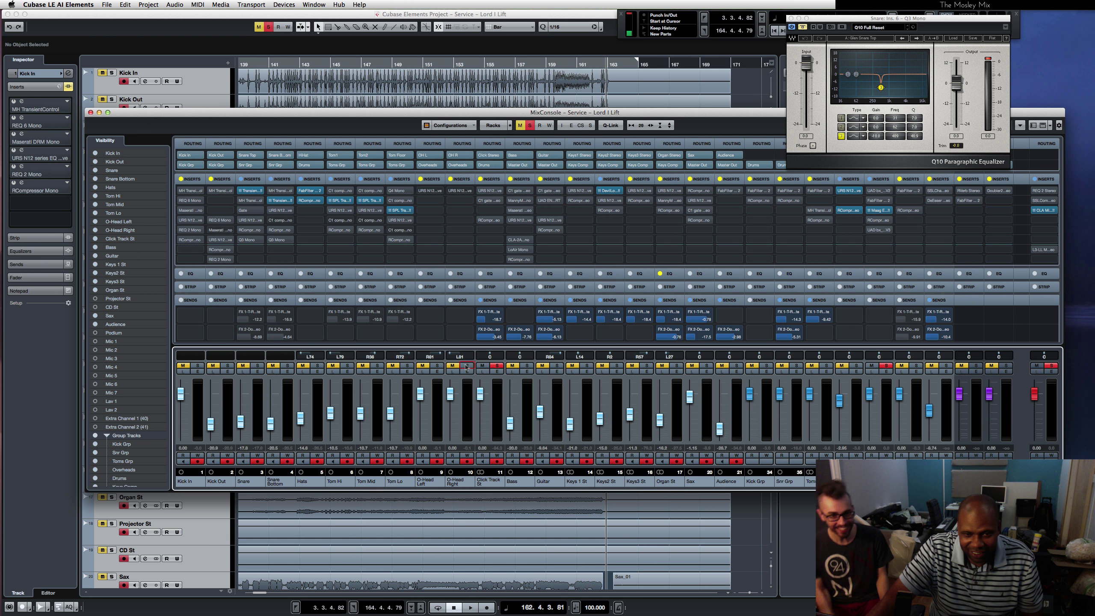
pyautogui.click(495, 366)
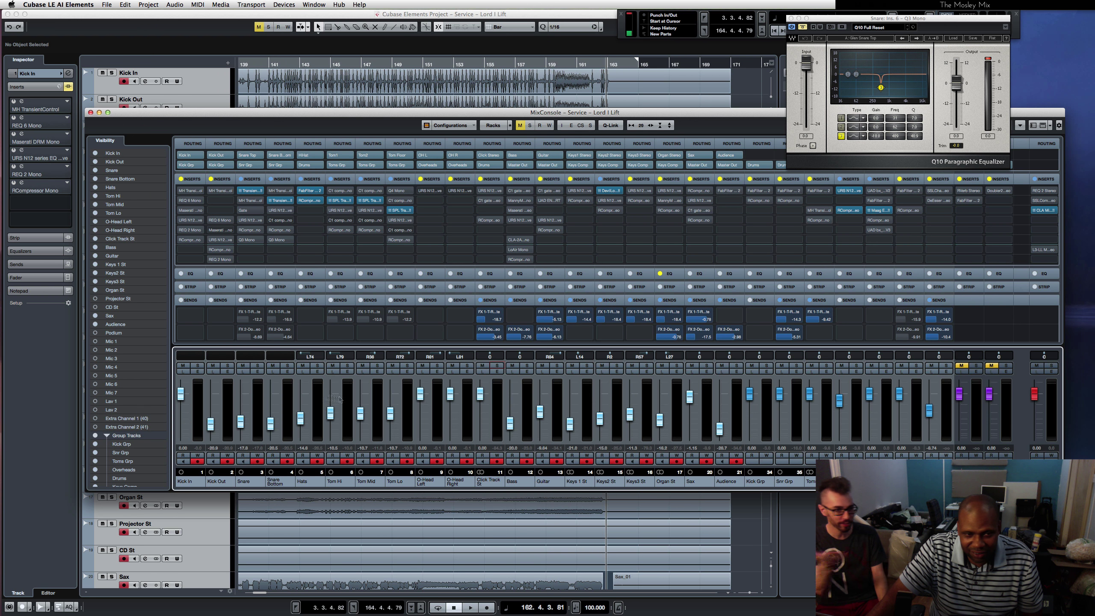
pyautogui.click(199, 367)
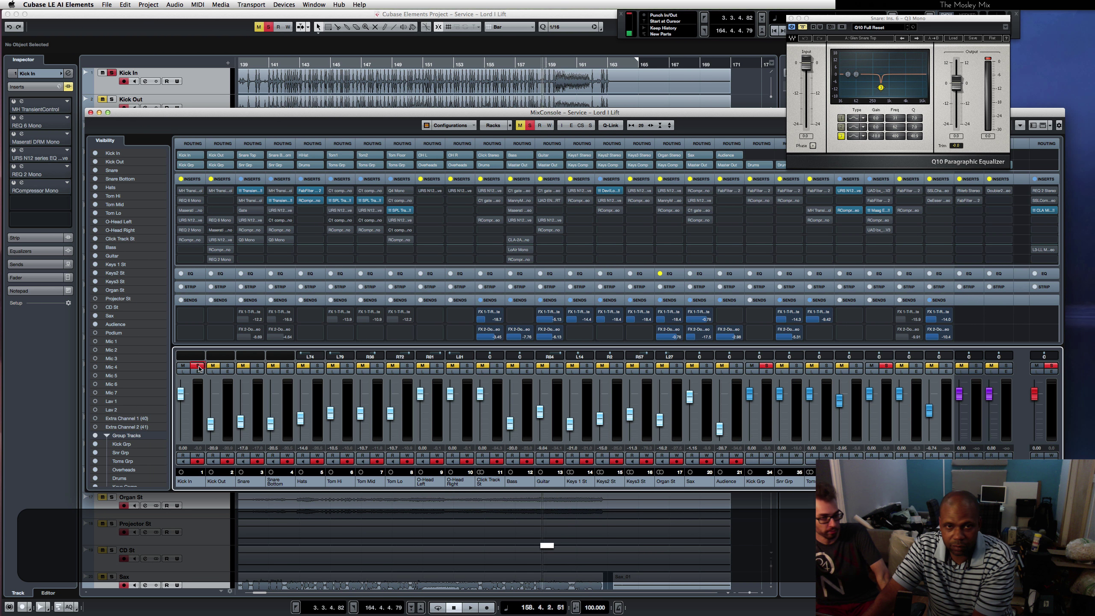
pyautogui.press('KP_Subtract')
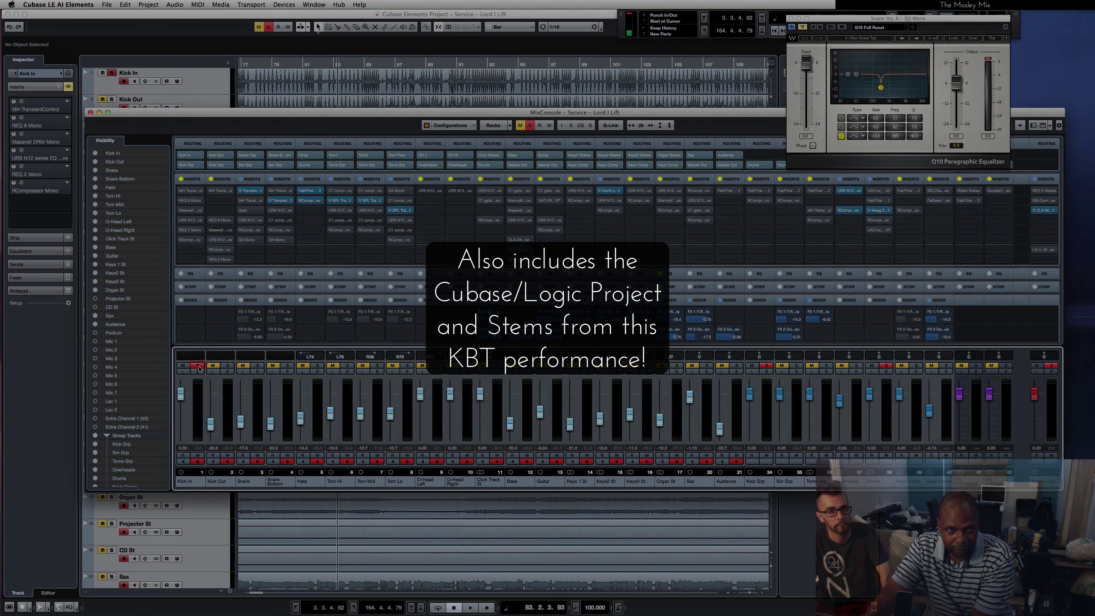
# - Start playback with only the Kick In channel soloed
pyautogui.press('space')
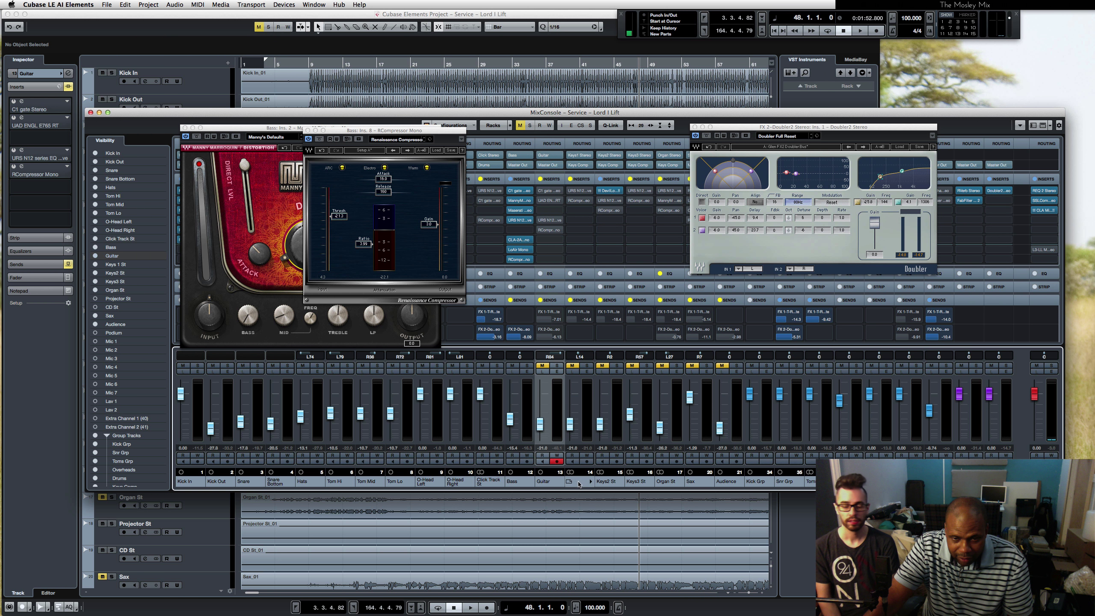
# - Unmute Keys 1 St and restart playback from bar 48
pyautogui.click(571, 367)
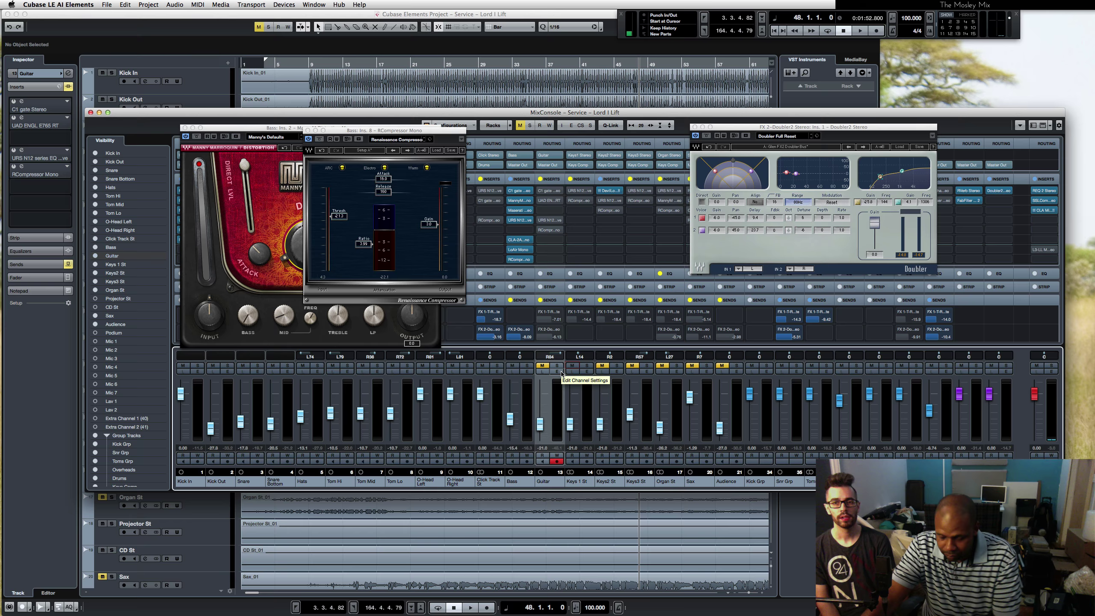
pyautogui.press('0')
pyautogui.press('KP_Enter')
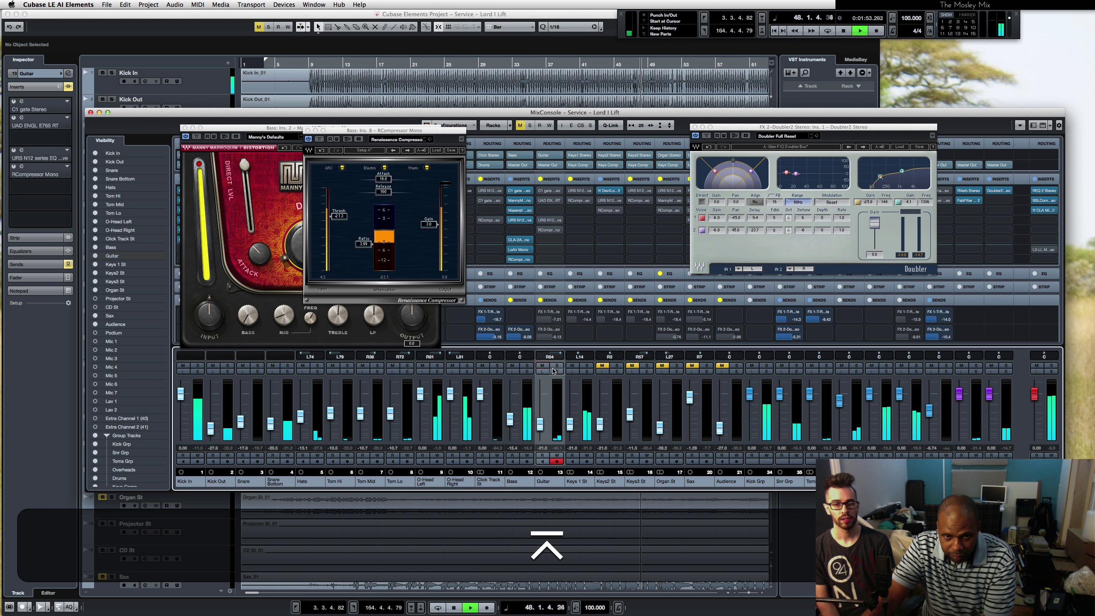
pyautogui.press('0')
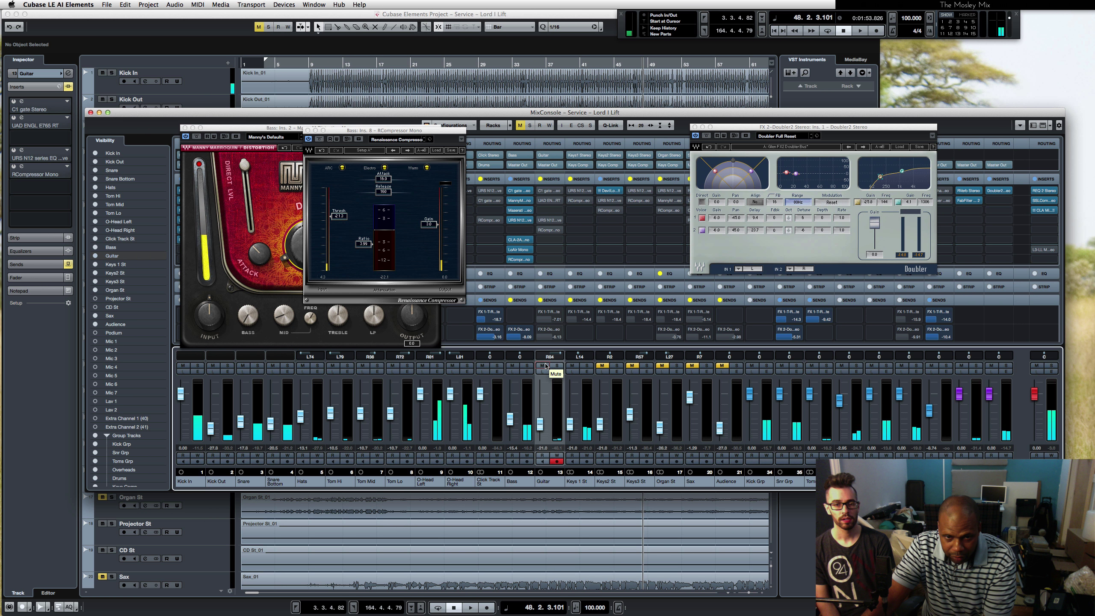
# - Mute Guitar, solo Keys 1 St, and play it soloed from around bar 11
pyautogui.click(541, 365)
pyautogui.click(585, 366)
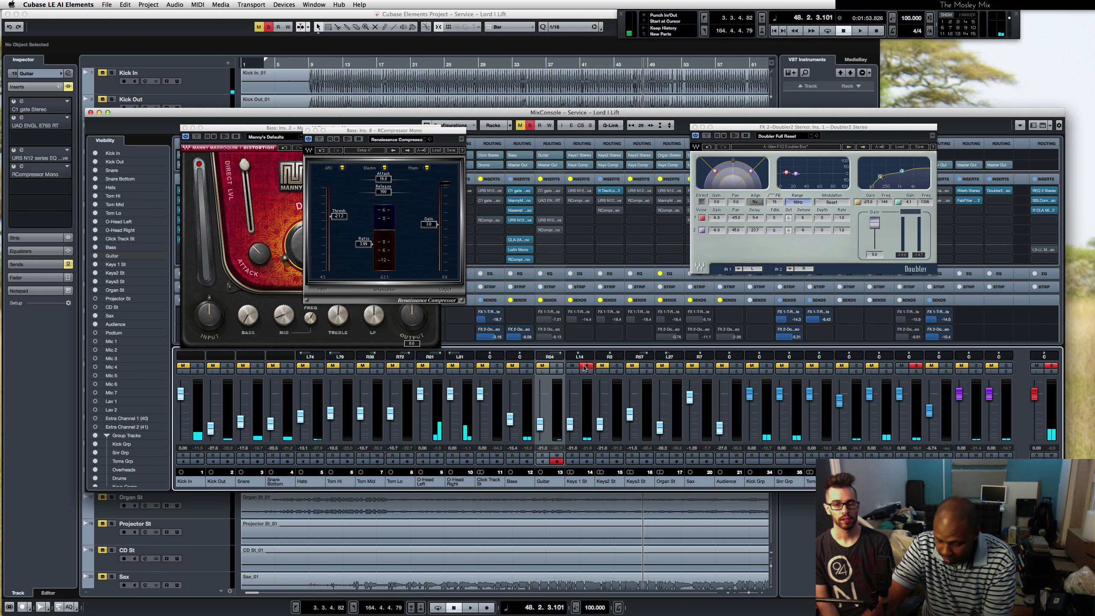
pyautogui.press('0')
pyautogui.press('KP_Enter')
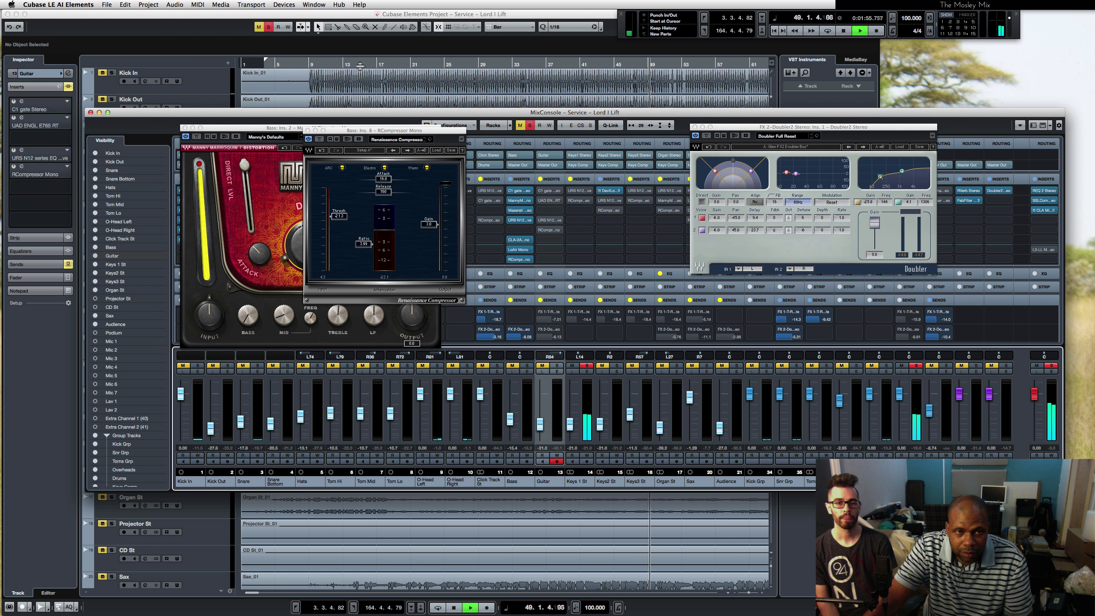
pyautogui.click(333, 68)
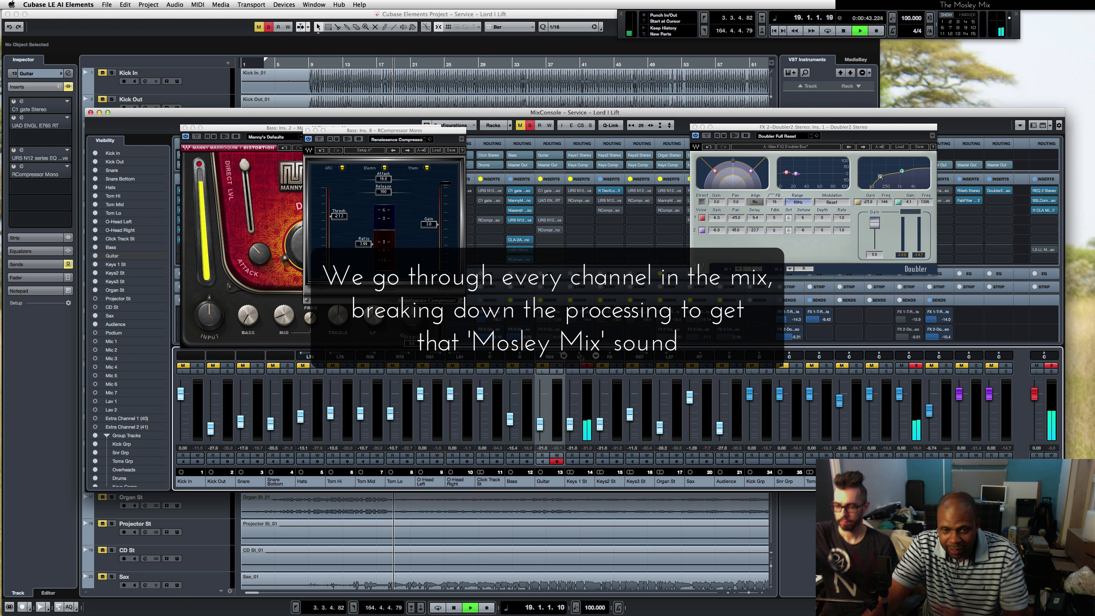
# - Lower the computer's output volume
pyautogui.press('XF86AudioLowerVolume')
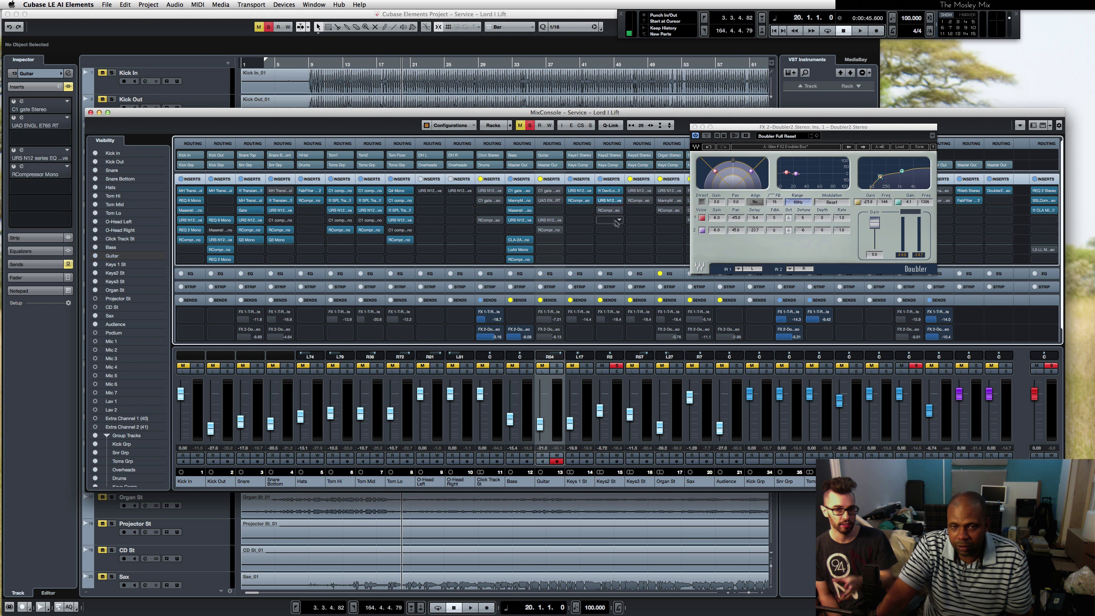
# - Show the URS N12 series EQ editor from the Keys2 St channel's insert slot
pyautogui.click(610, 201)
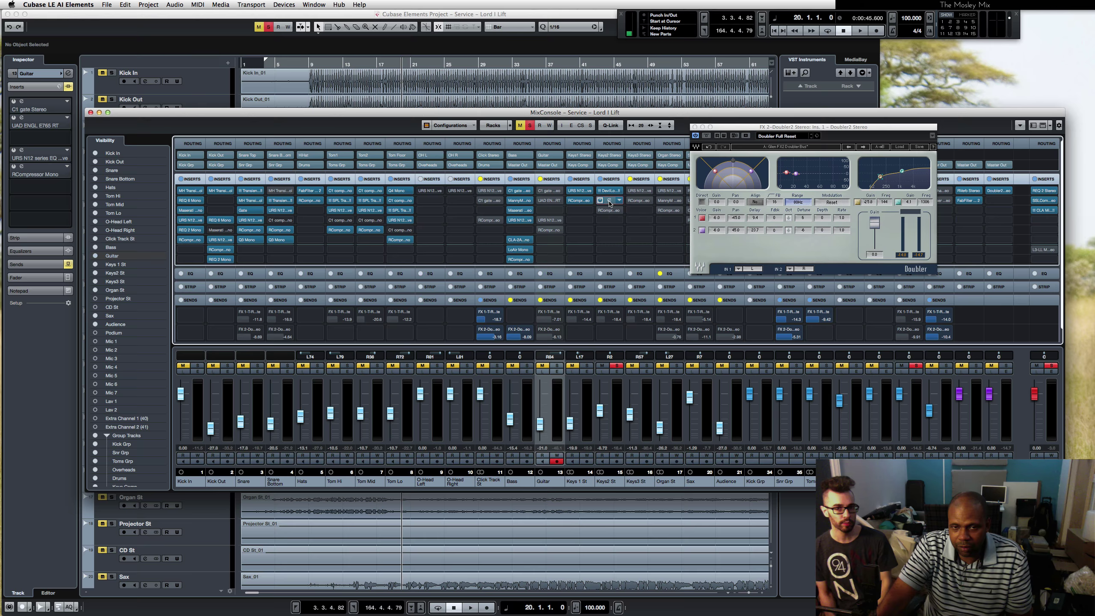